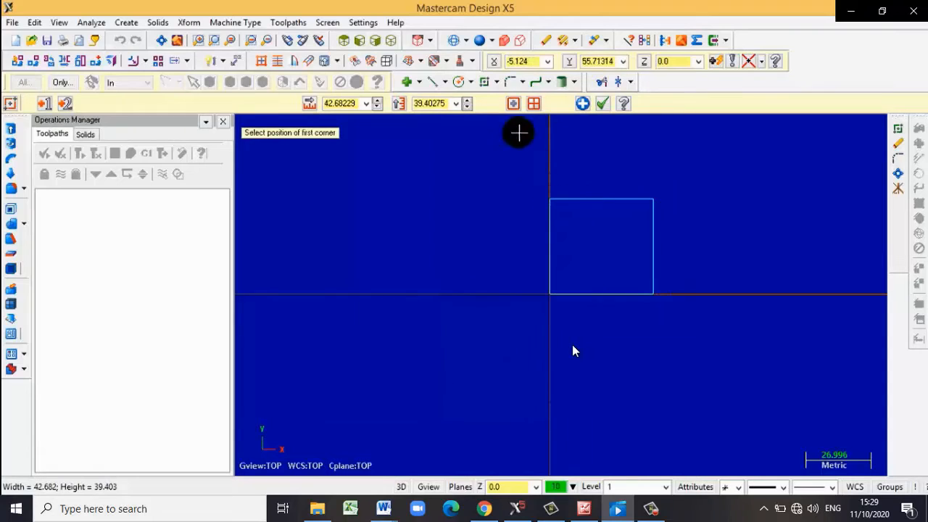
Create a 100 x 100 mm rectangle centred on the origin
click(513, 103)
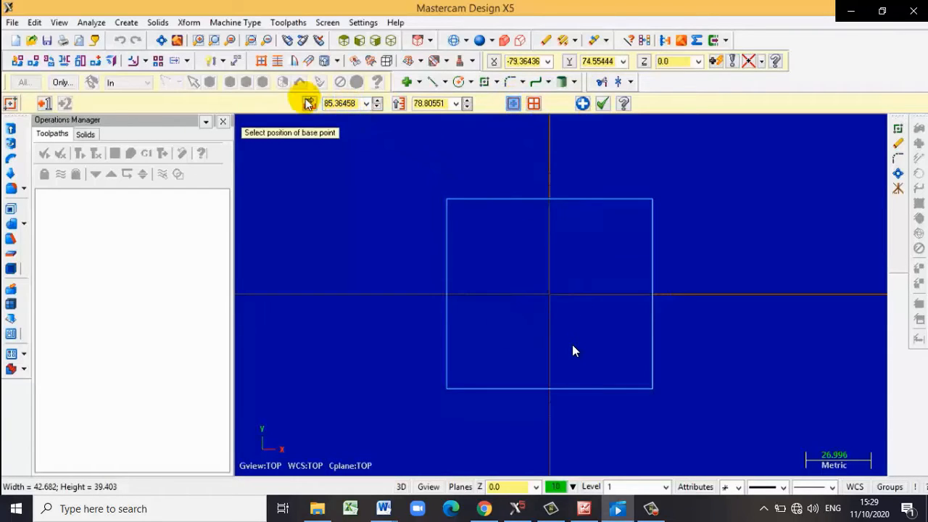
click(345, 103)
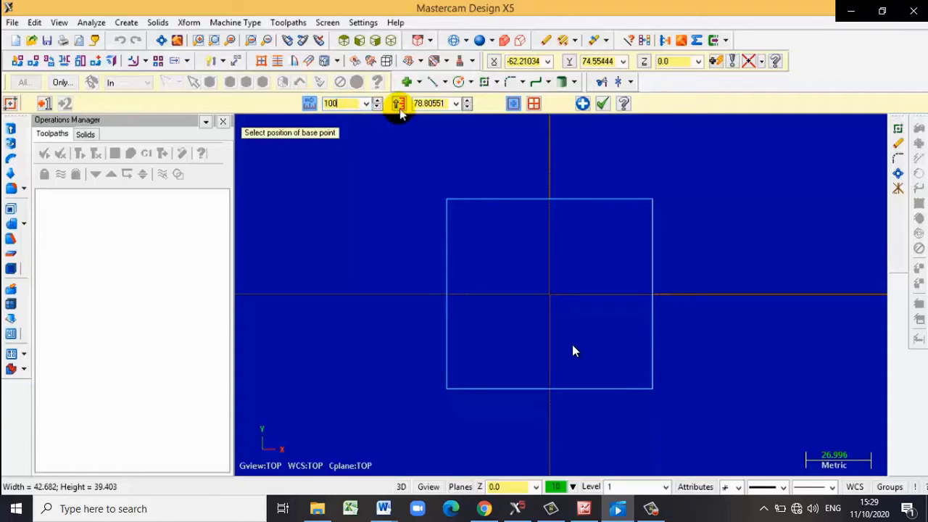
click(424, 103)
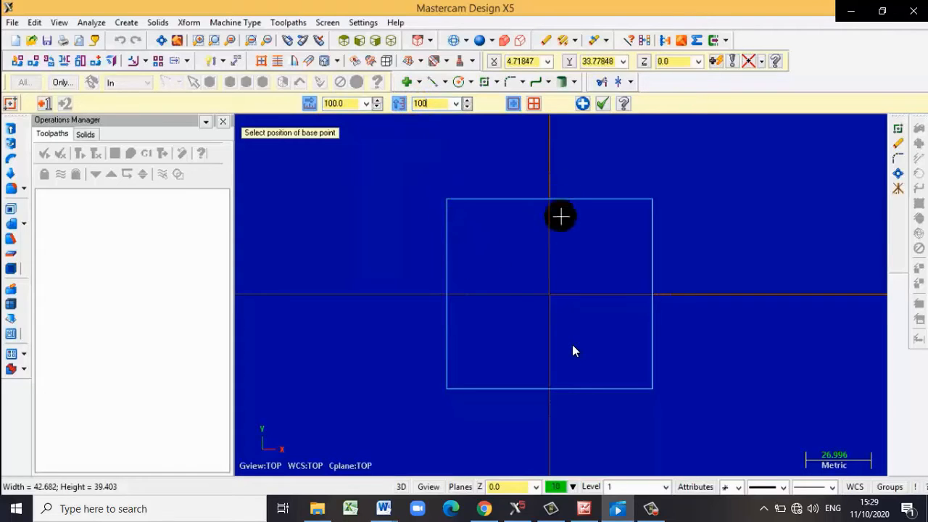
key(Return)
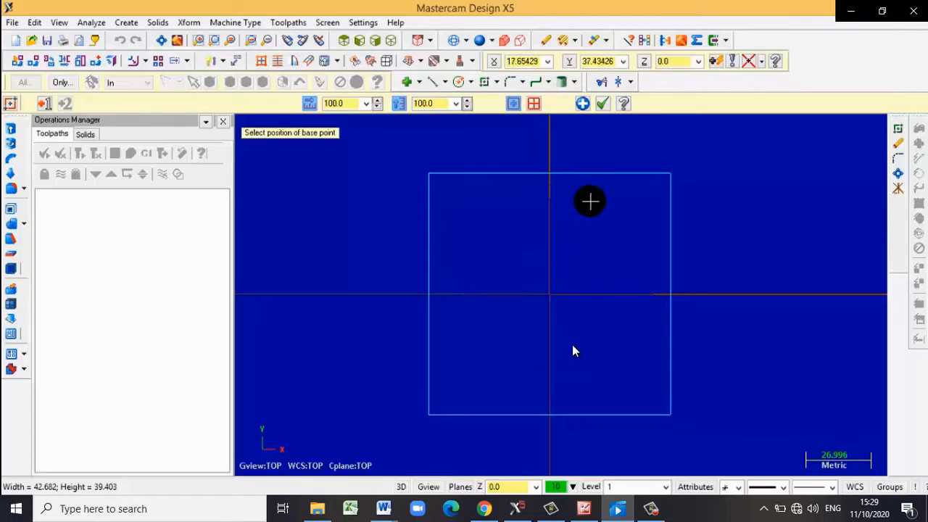
click(603, 104)
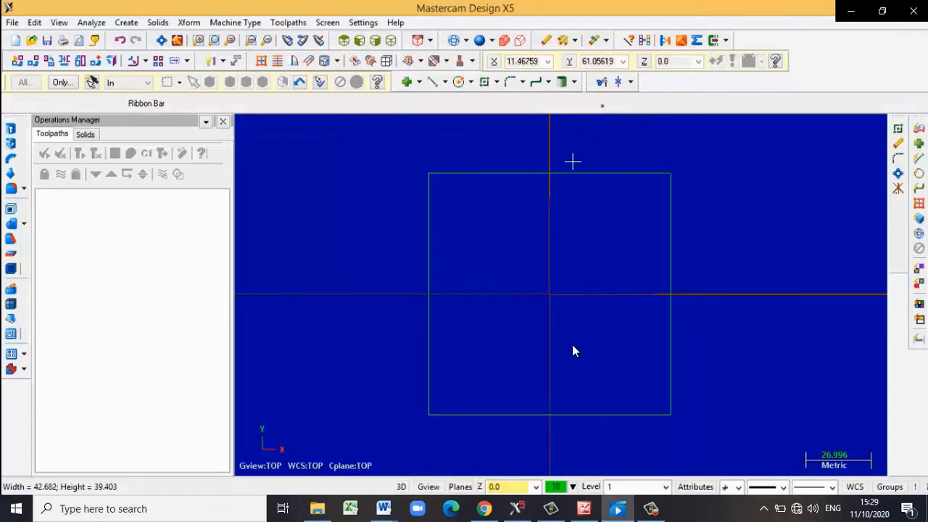
Create a second rectangle, 90 x 90 mm, centred on the origin inside the outer square
click(483, 82)
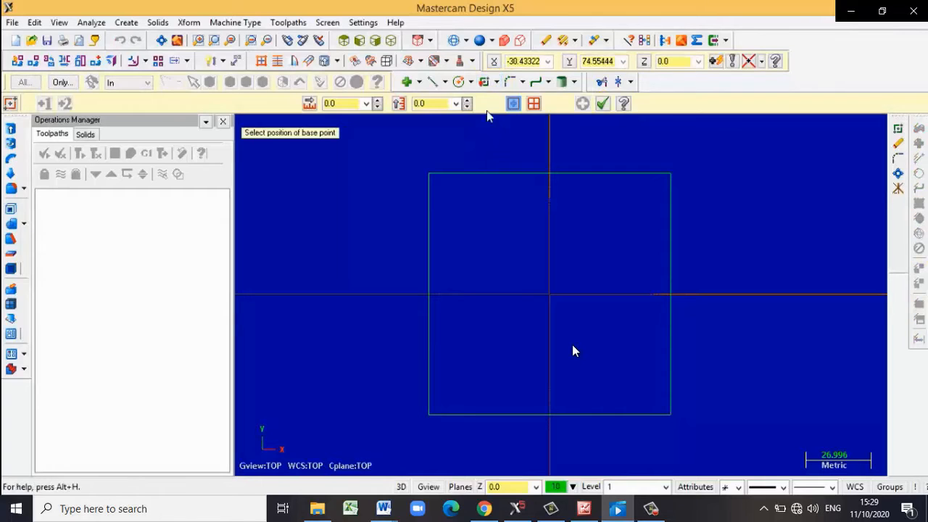
click(549, 296)
click(646, 388)
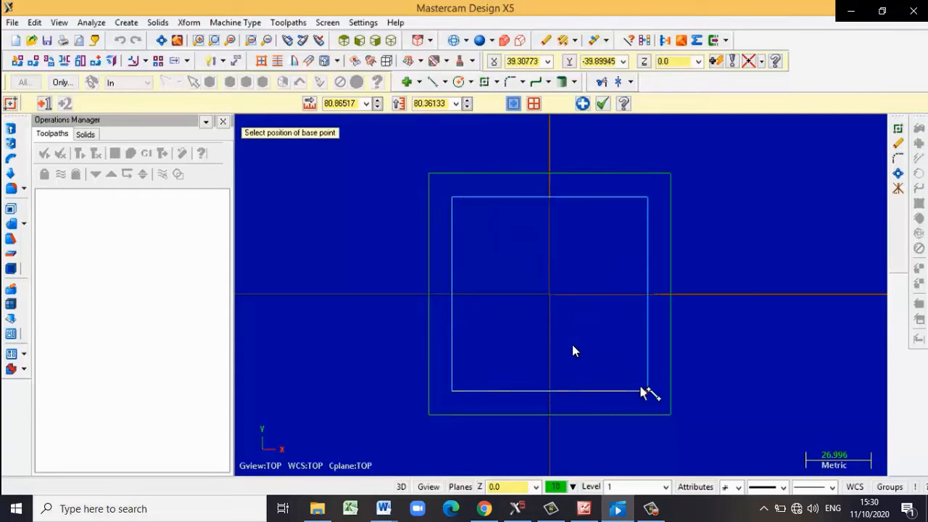
click(310, 106)
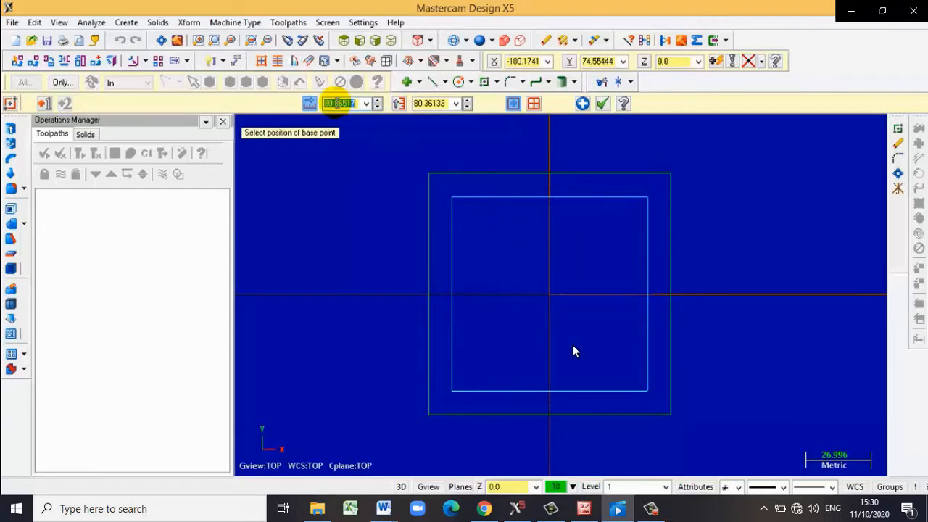
text(90)
click(401, 104)
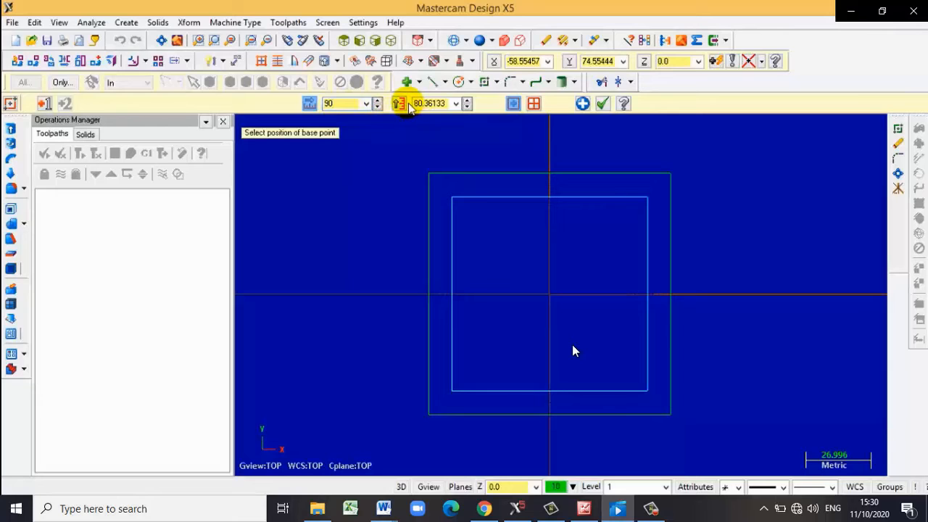
double_click(422, 103)
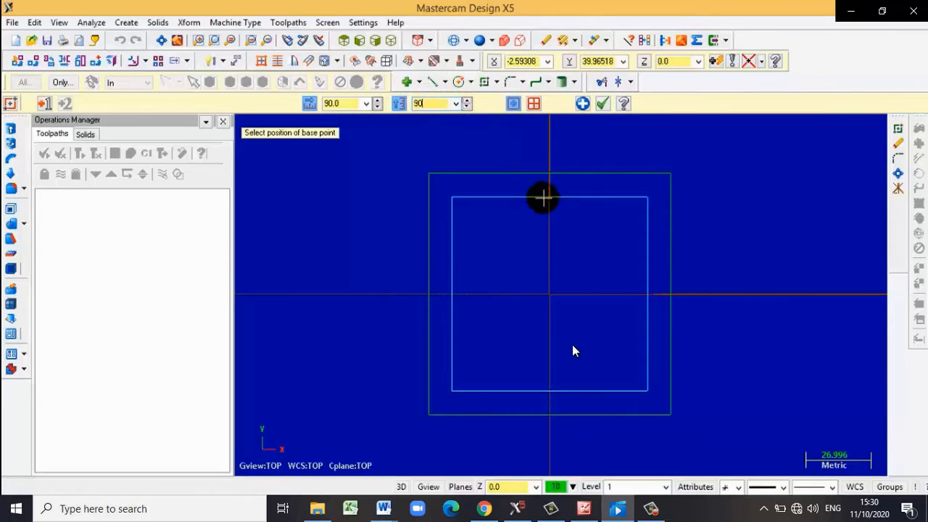
key(Return)
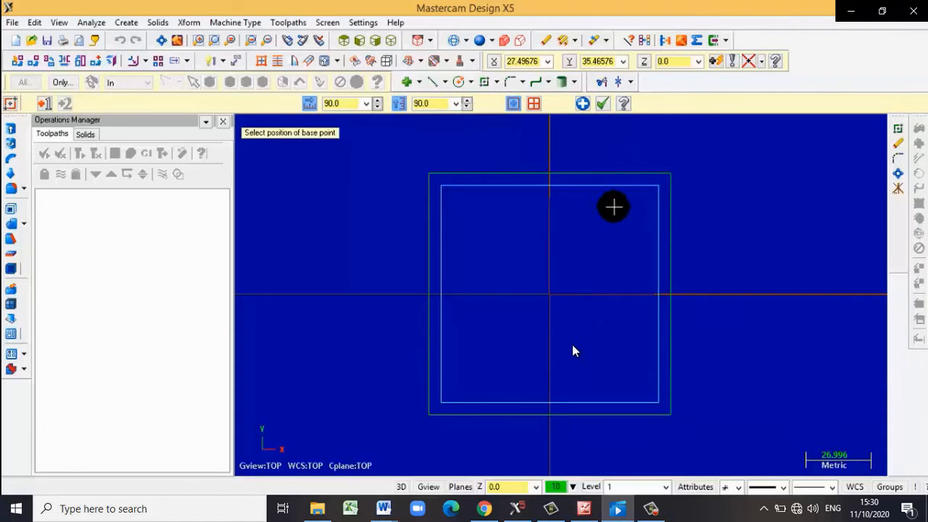
click(603, 103)
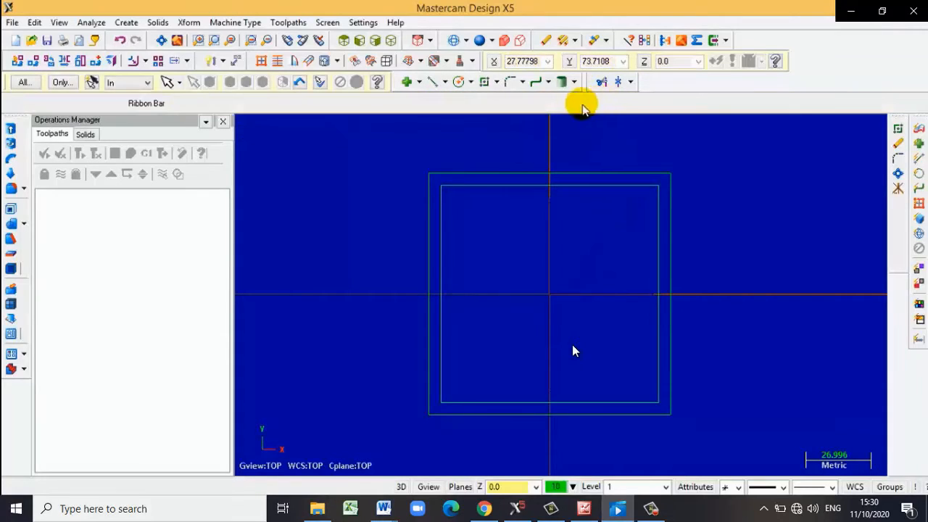
Fillet all four corners of the inner square with a 6 mm radius
click(510, 82)
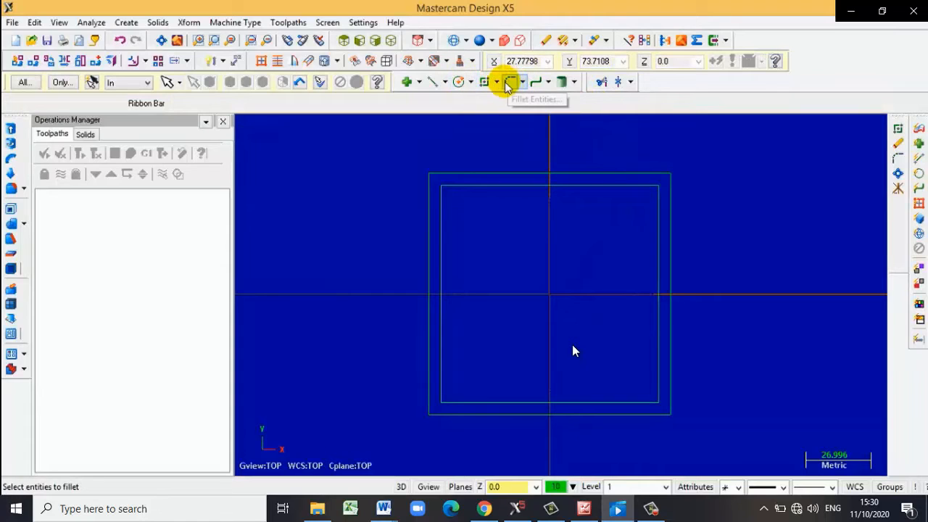
click(510, 83)
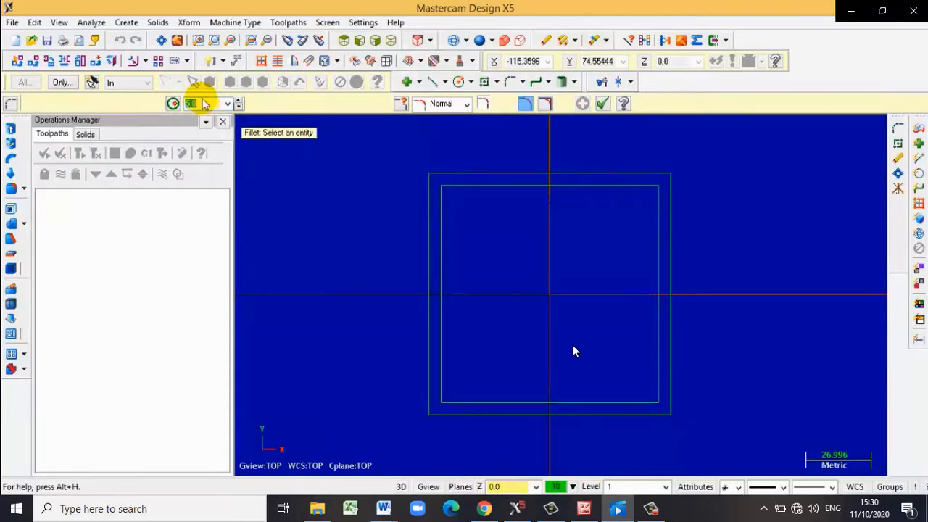
click(467, 189)
click(441, 211)
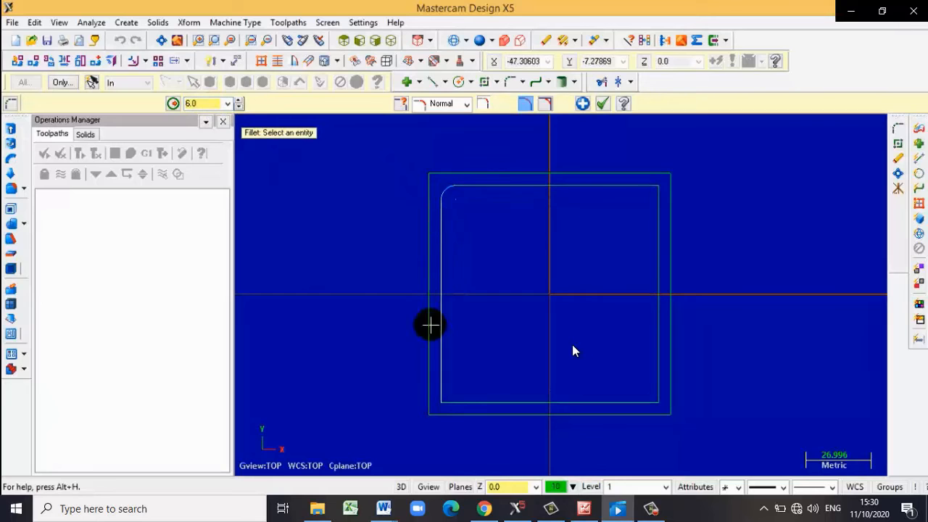
click(442, 375)
click(466, 402)
click(564, 409)
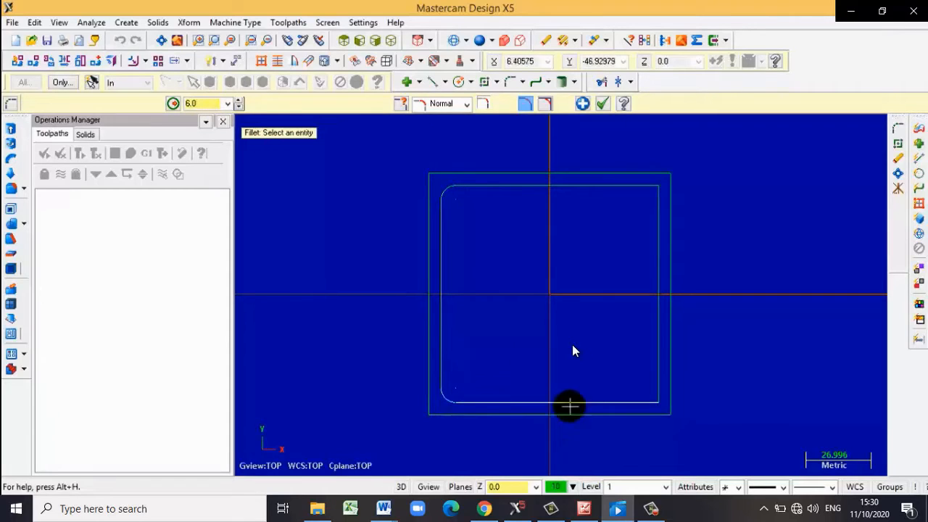
click(586, 404)
click(659, 377)
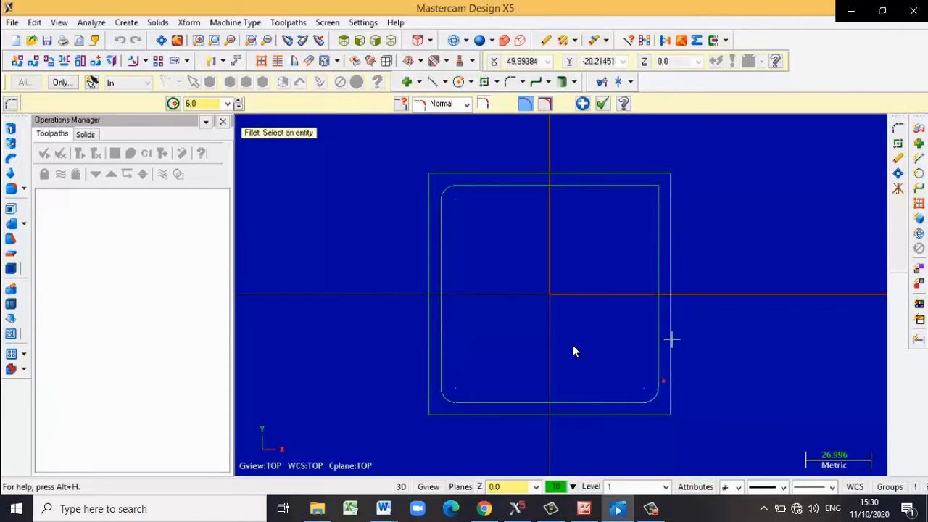
click(657, 211)
click(631, 189)
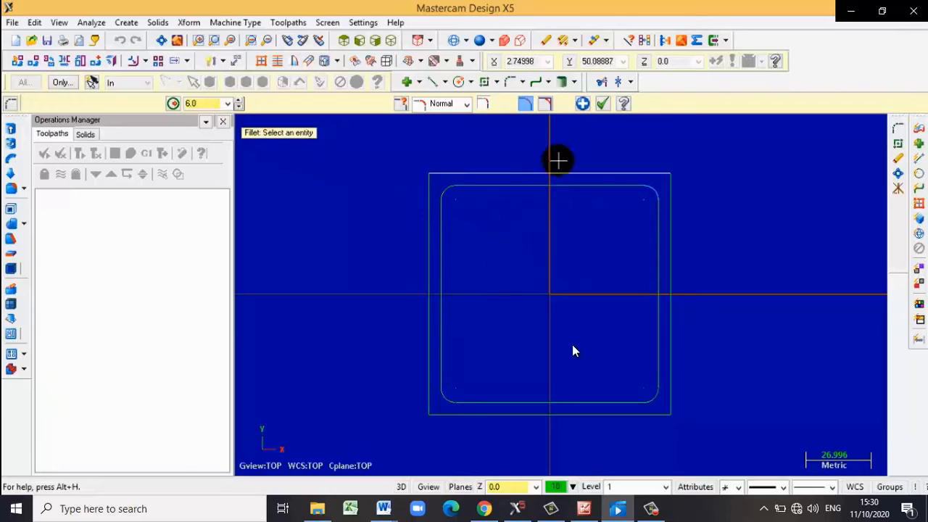
click(603, 104)
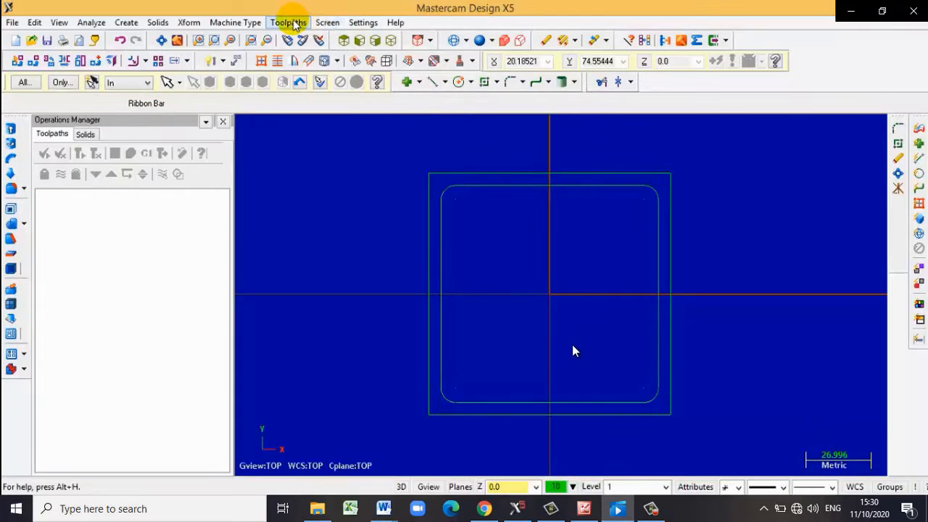
Set the machine type to the default mill
click(246, 24)
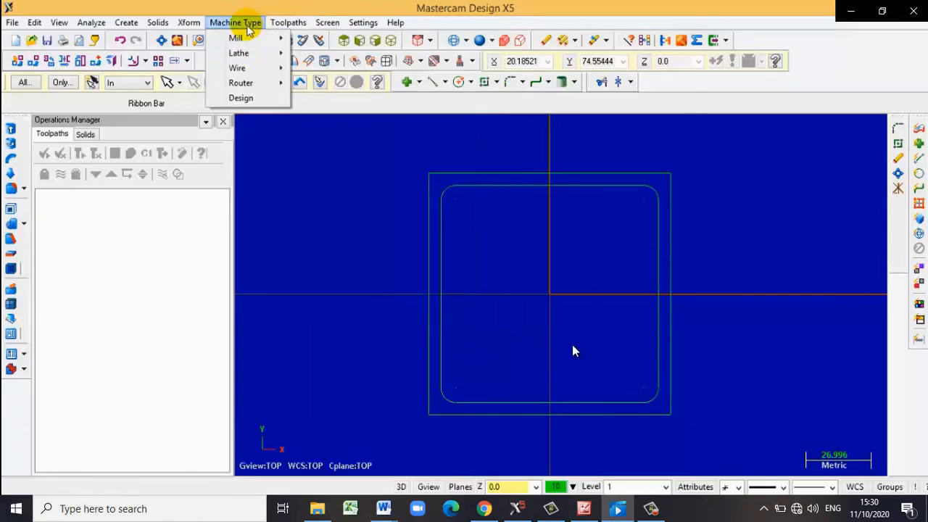
mouse_move(242, 38)
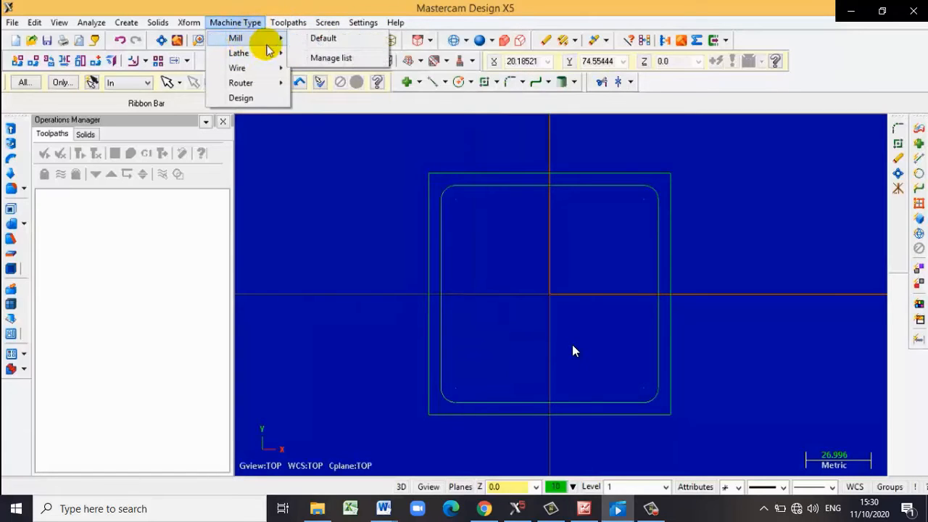
click(325, 38)
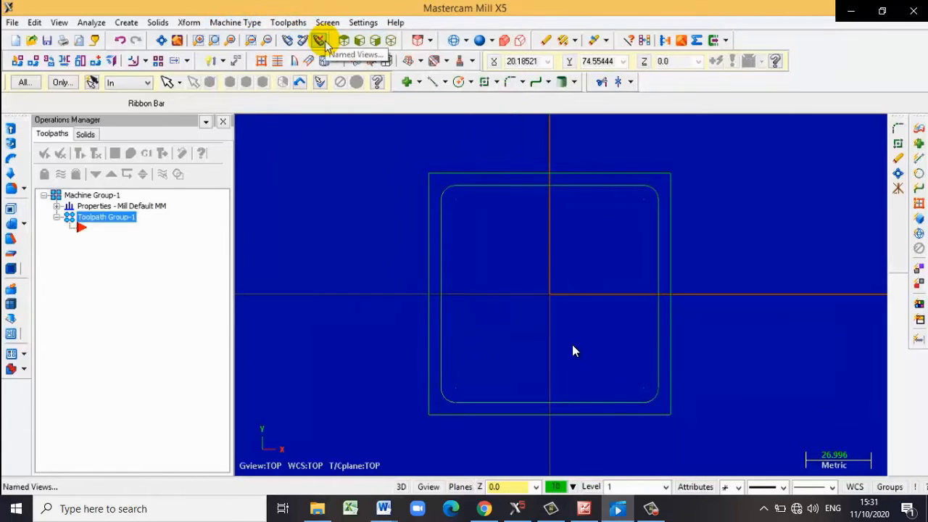
Size the rectangular stock from a bounding box around all entities, with no expansion in X, Y or Z
click(57, 206)
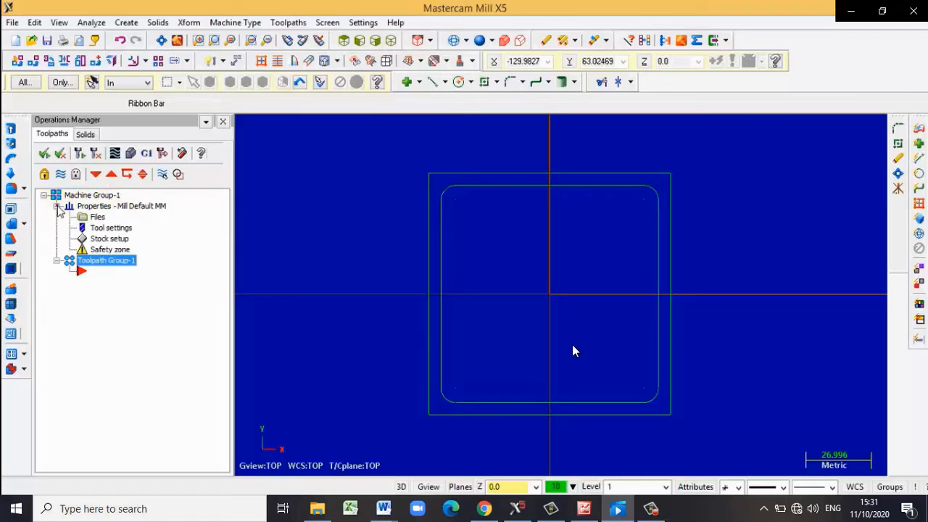
click(106, 245)
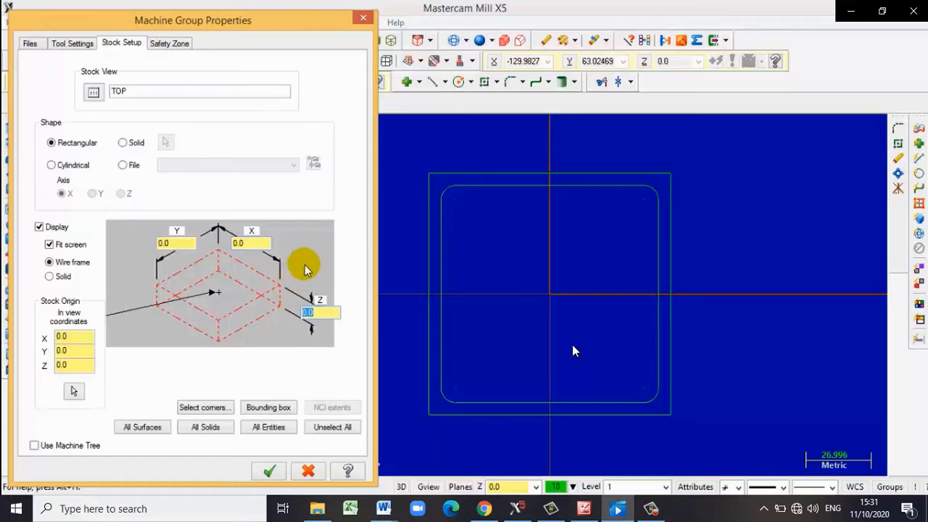
click(268, 409)
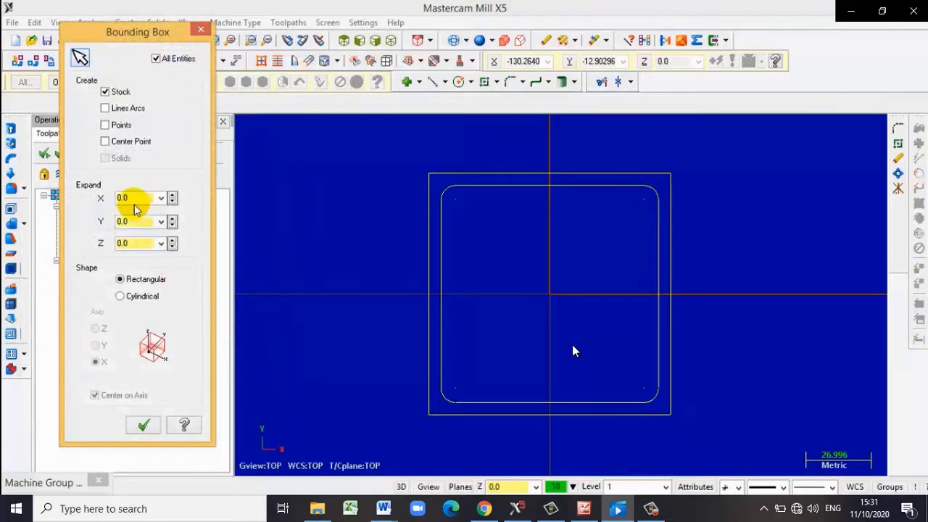
click(133, 244)
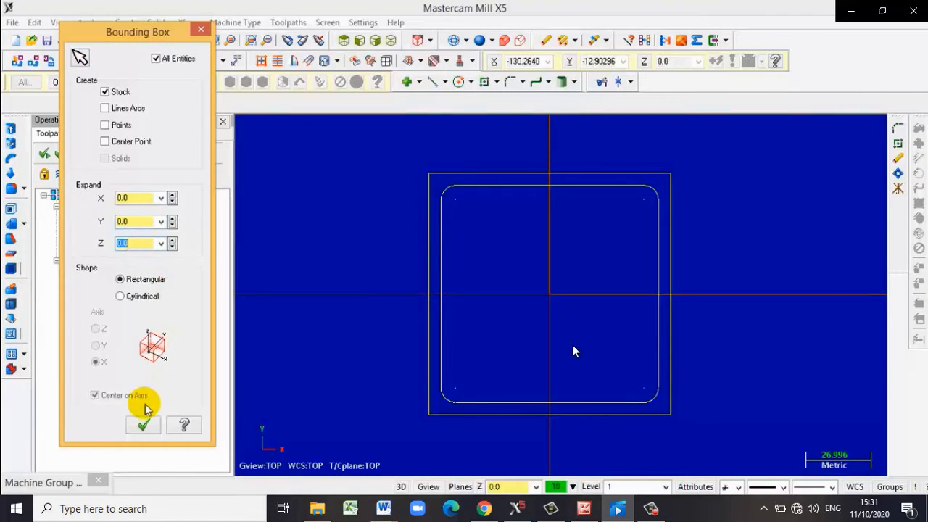
click(142, 427)
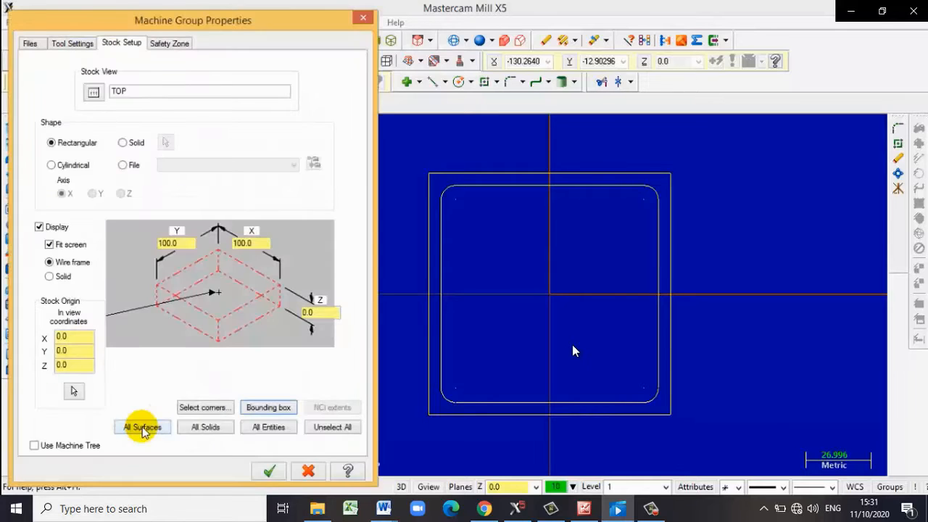
Set the stock's Z thickness to 20 mm and check the stock outline in isometric view
click(254, 243)
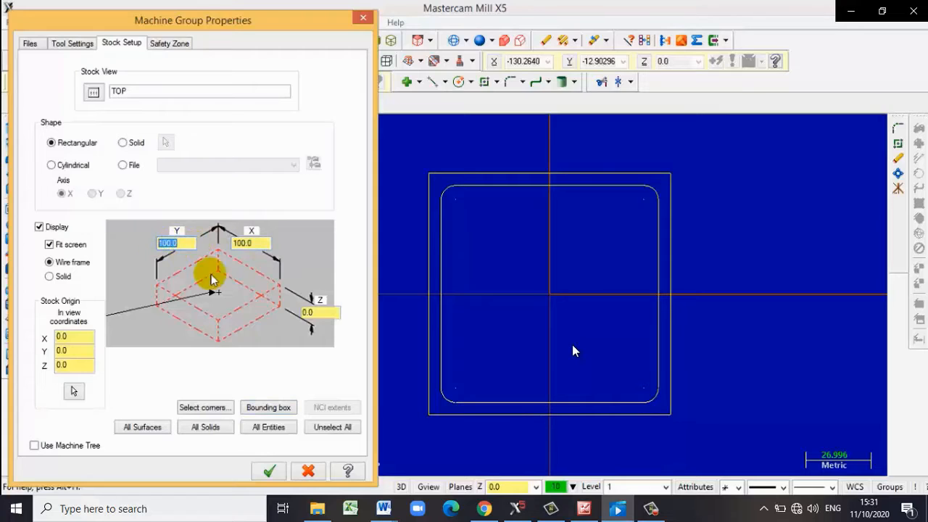
click(312, 312)
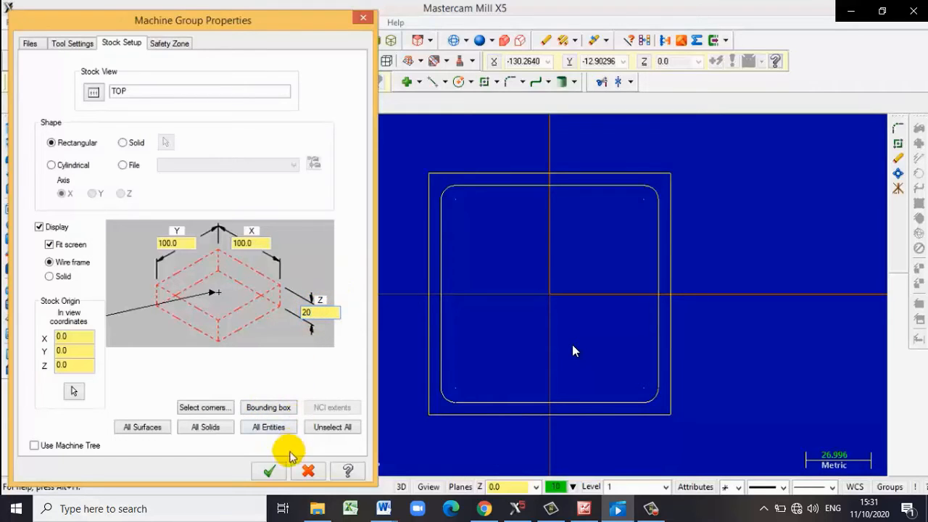
click(271, 473)
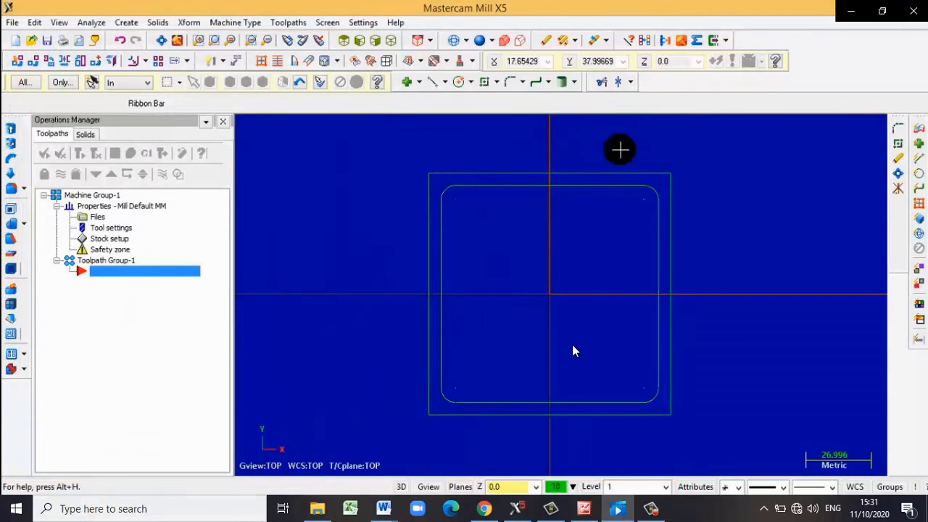
click(391, 44)
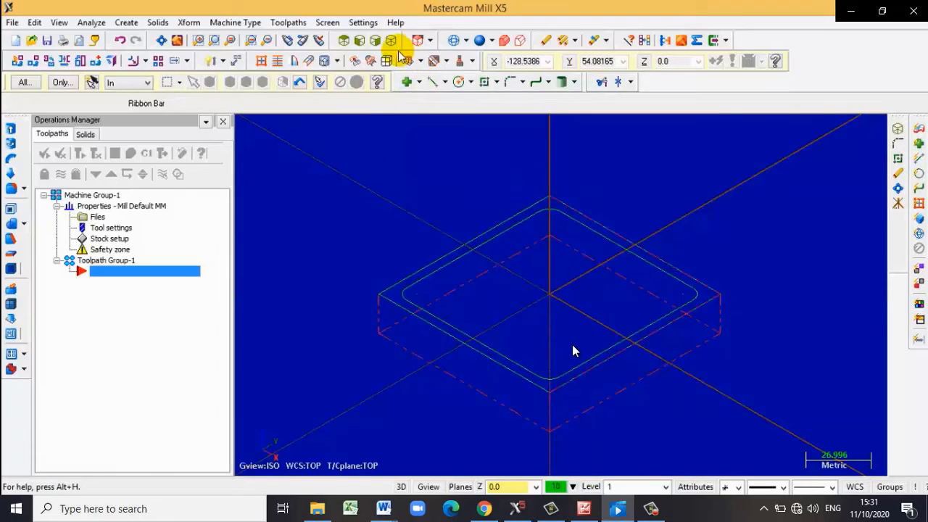
click(343, 40)
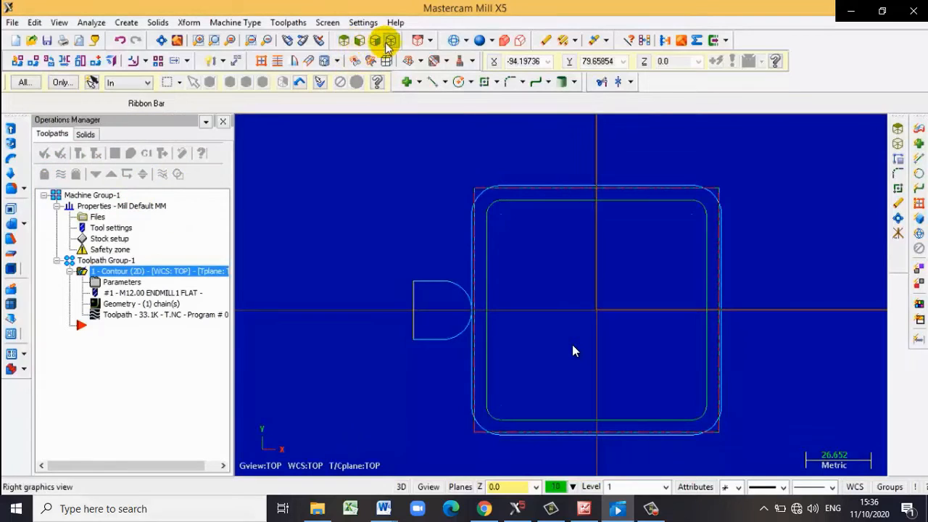
Verify the 2D contour toolpath in isometric view by running the machining simulation at a reduced playback speed
click(391, 40)
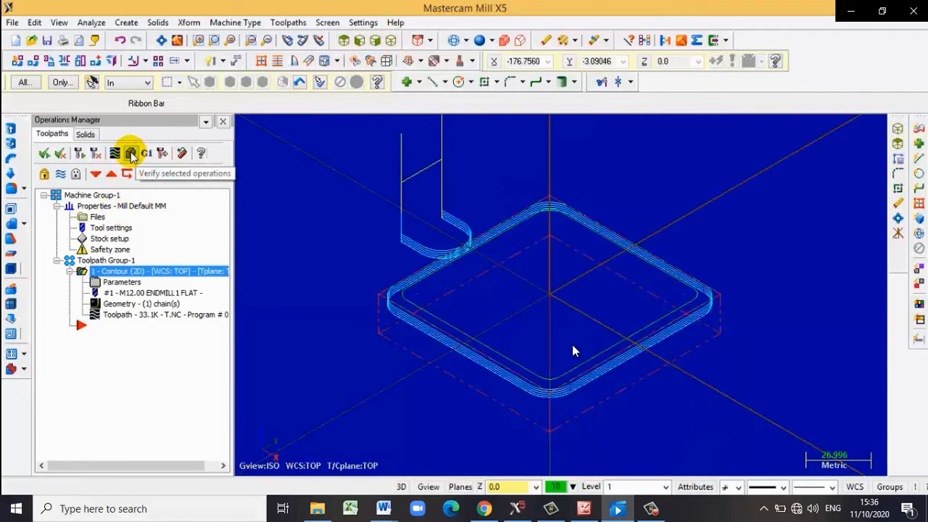
click(131, 154)
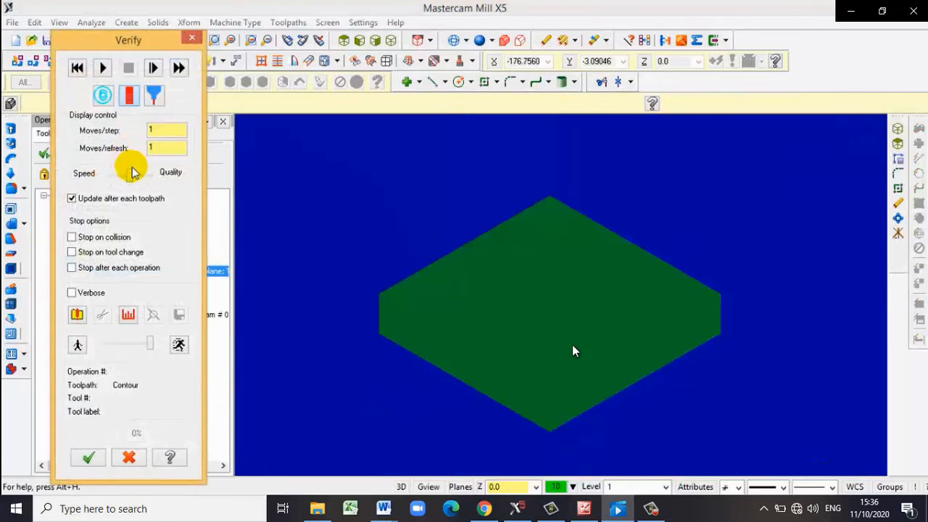
drag(150, 344, 127, 351)
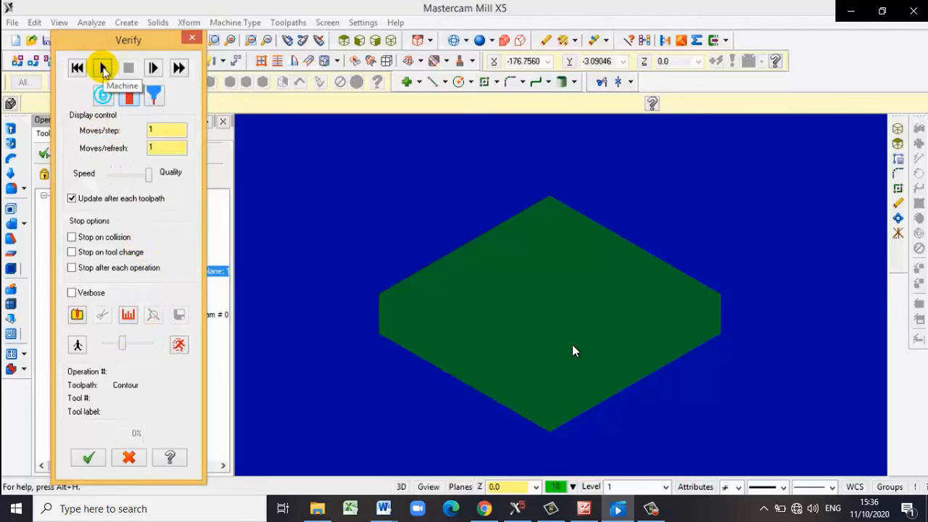
click(103, 69)
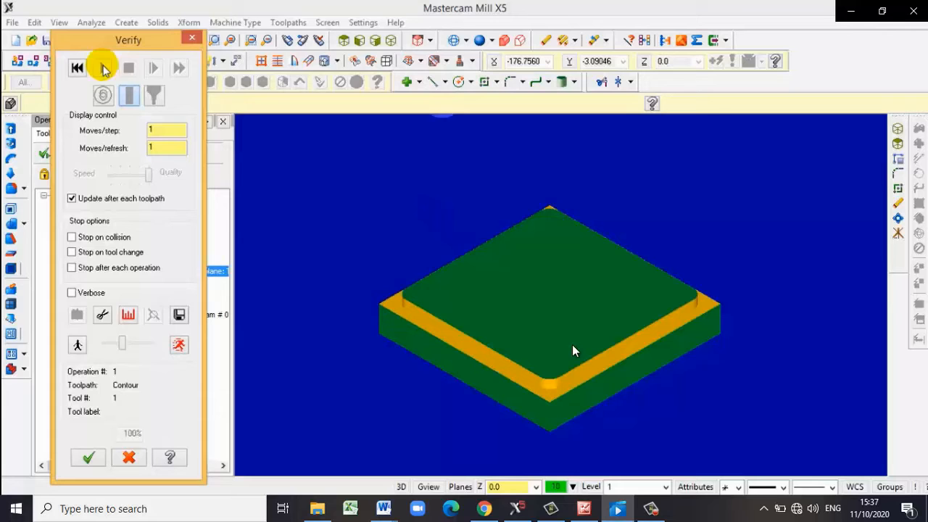
click(86, 459)
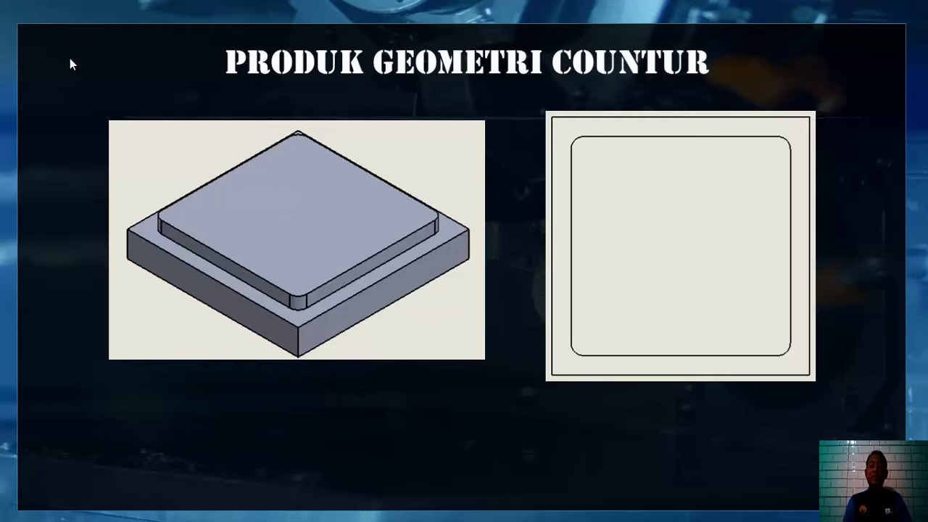
key(Right)
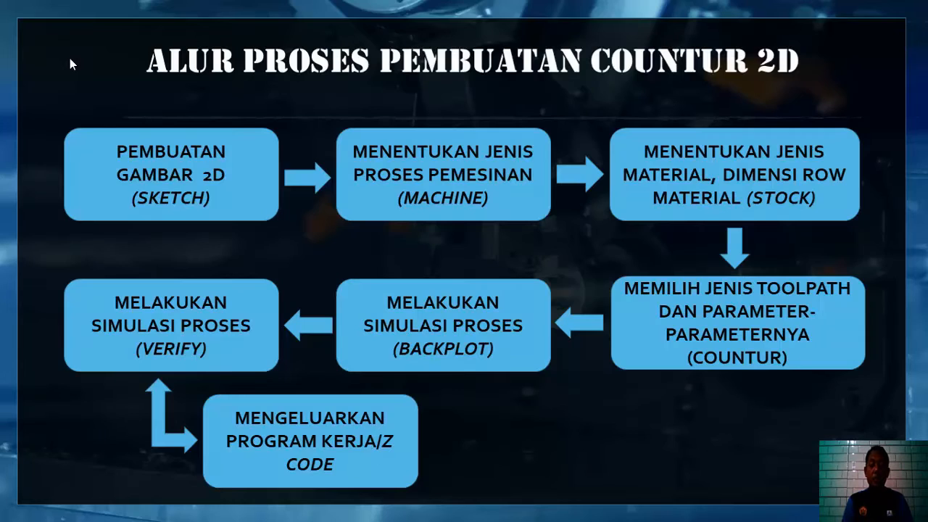